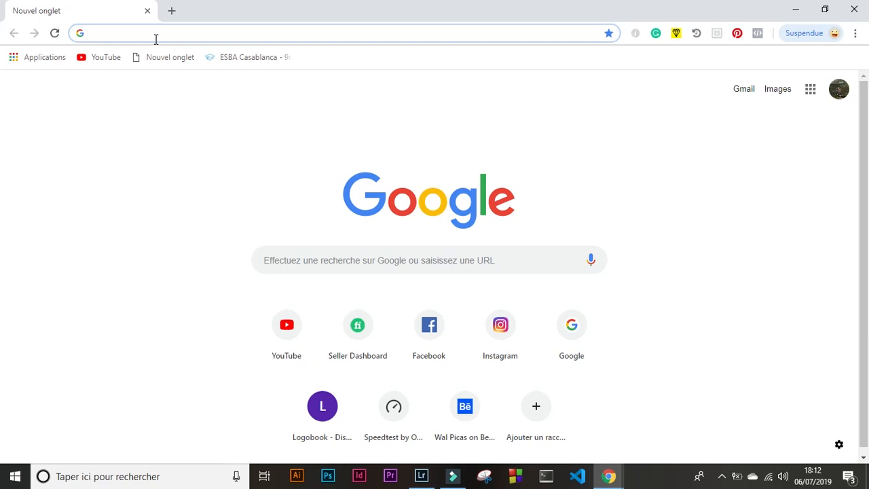
- Open the designer's own Behance profile page and look through the portfolio projects down to the last one
text(behance.net/walpicass)
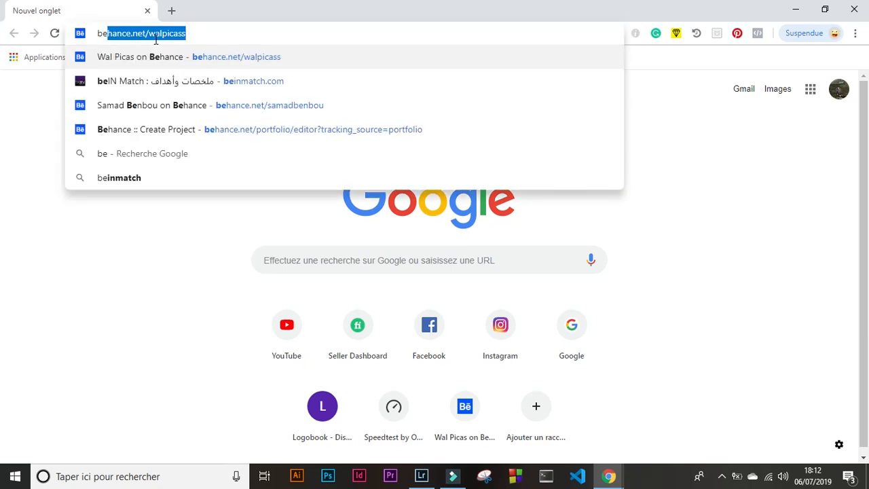
key(Return)
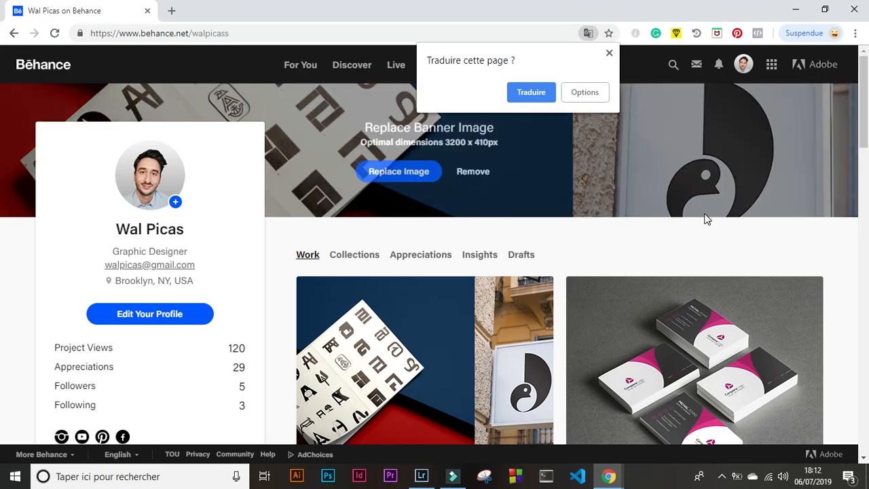
scroll(1, 159, down, 7)
drag(867, 239, 867, 118)
scroll(867, 118, down, 2)
scroll(868, 118, down, 9)
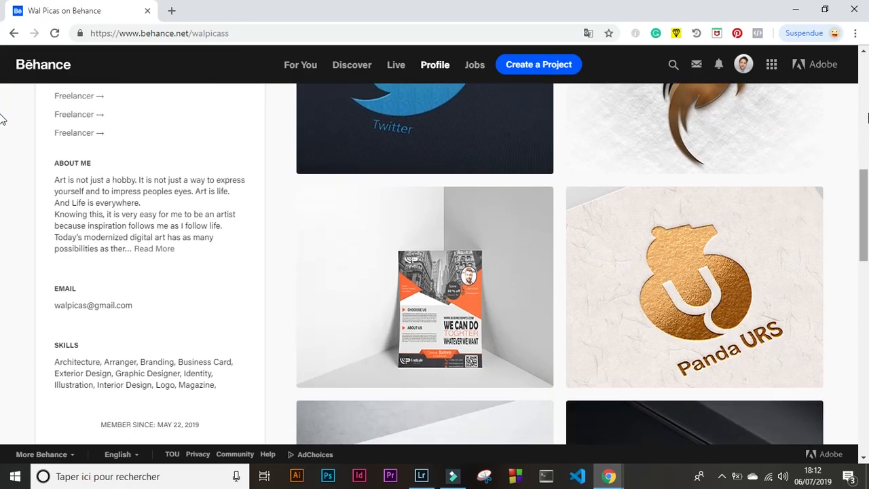
scroll(867, 118, down, 10)
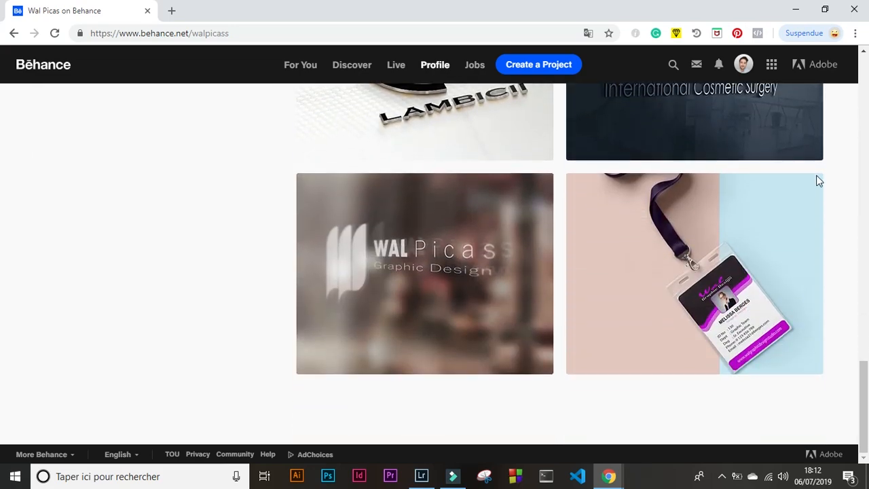
- Open YouTube in a new browser tab and view the account's own channel page
click(170, 11)
text(y)
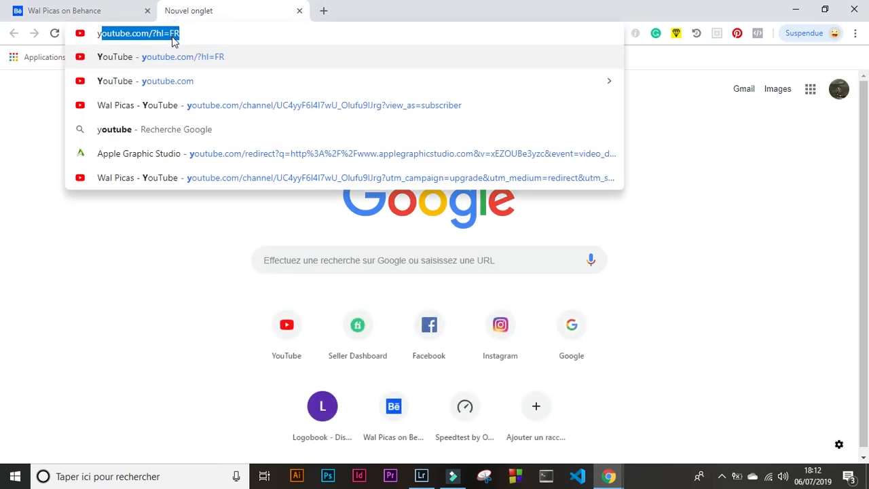
click(183, 57)
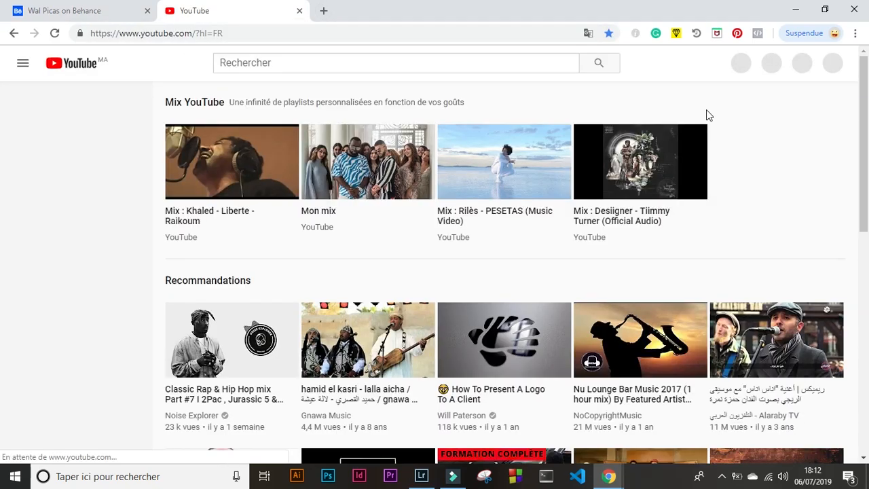
scroll(1, 174, down, 1)
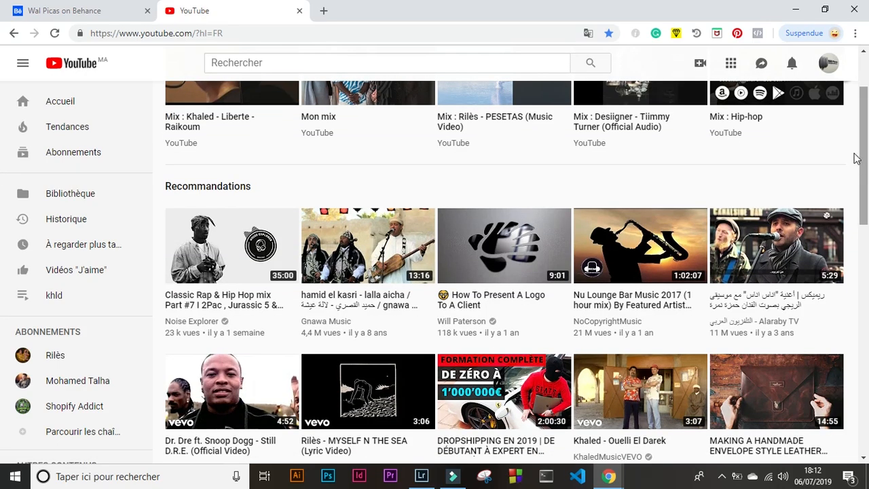
click(822, 65)
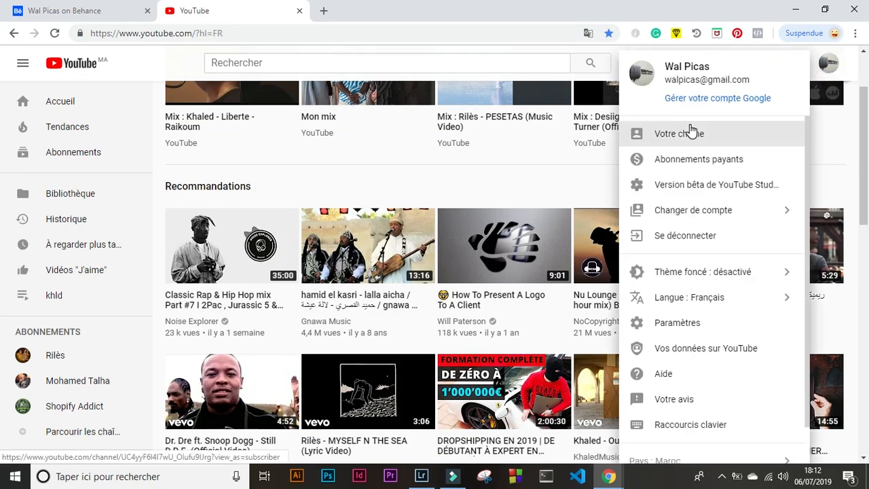
click(680, 132)
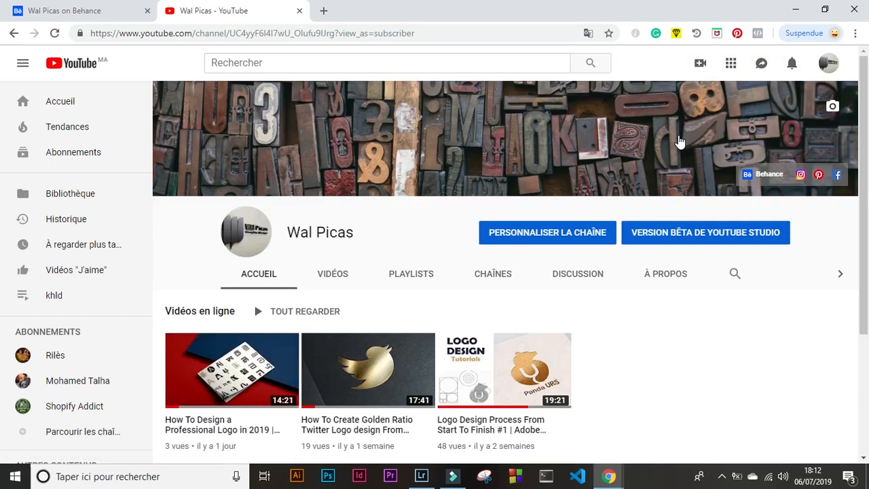
drag(868, 172, 847, 160)
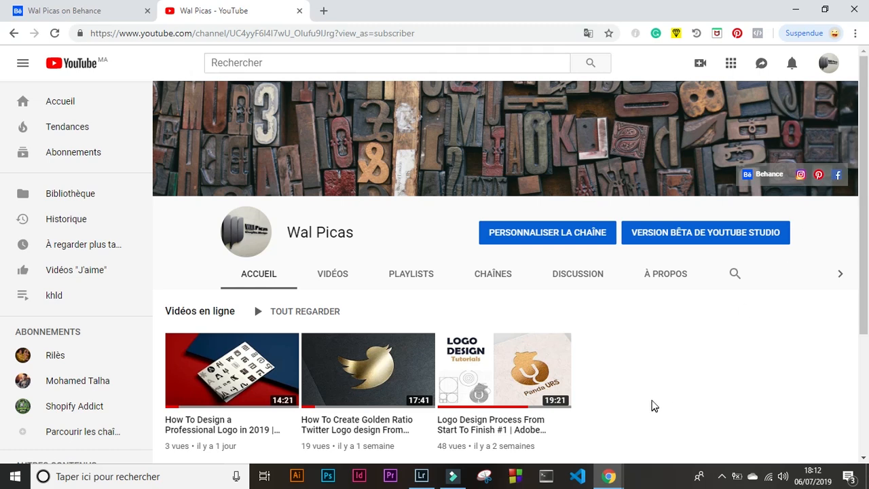
- Minimise the browser, switch to Lightroom 5 and show the Library module
click(795, 9)
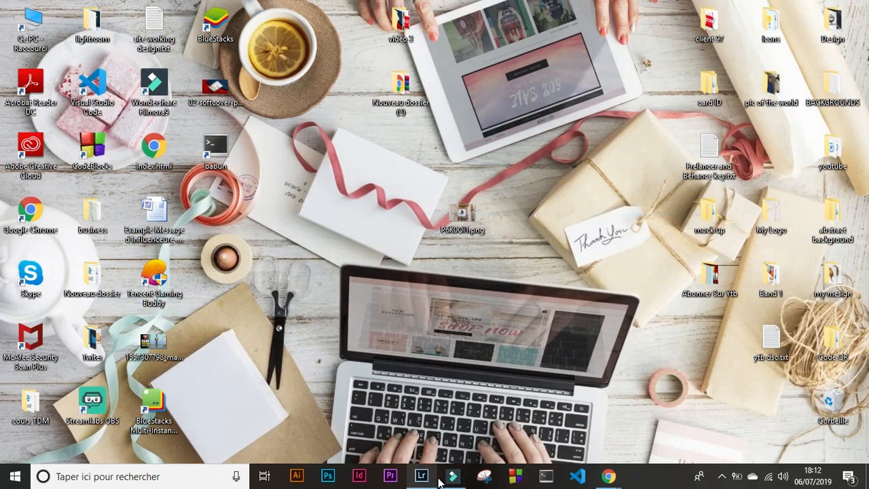
click(435, 477)
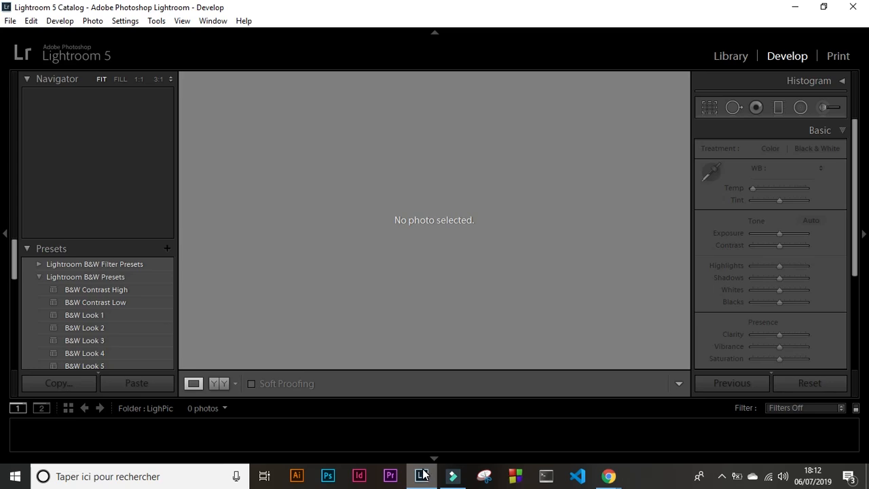
click(726, 63)
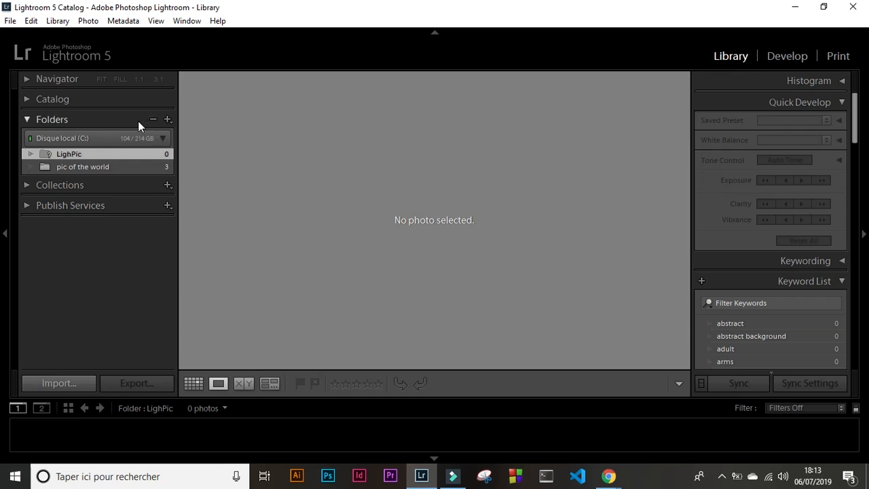
click(84, 119)
click(167, 120)
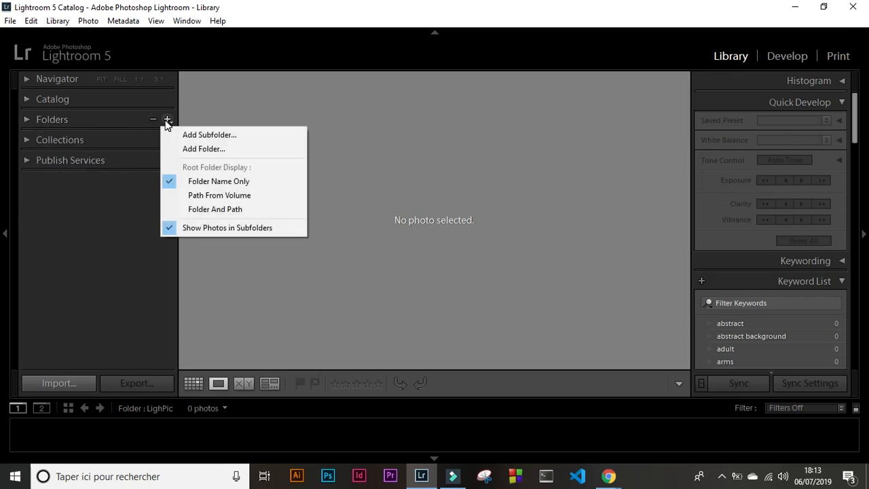
click(173, 134)
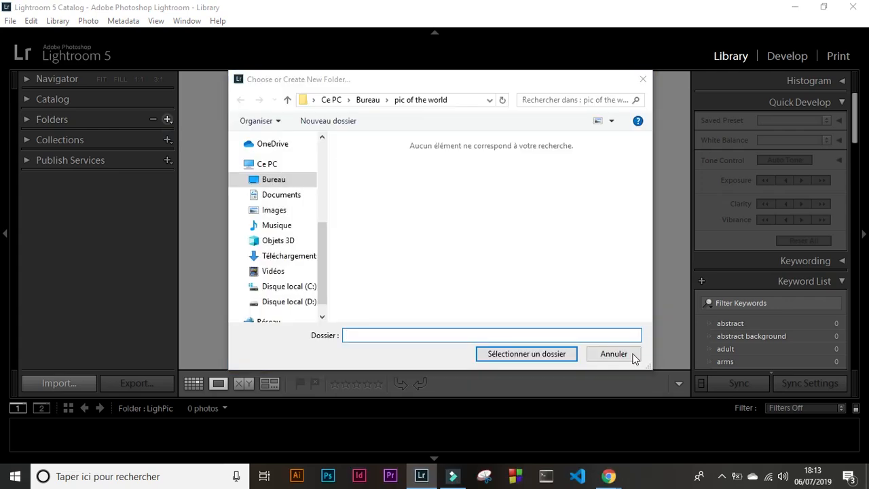
click(614, 354)
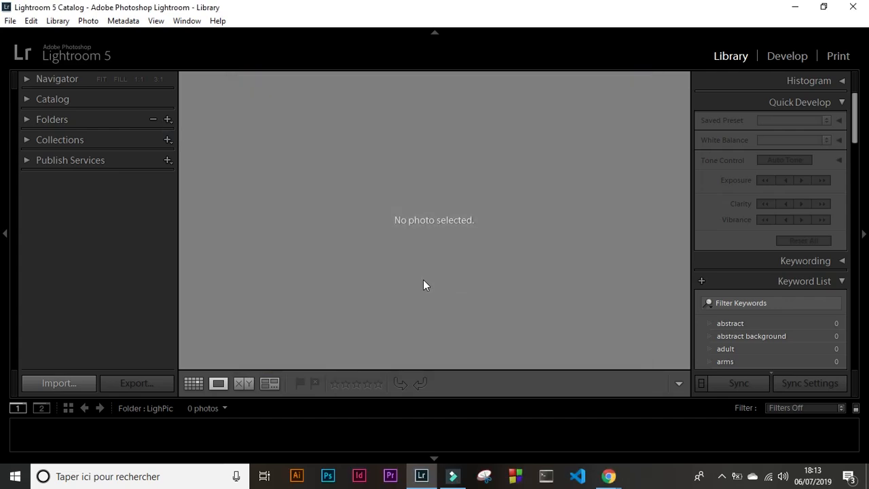
click(27, 119)
- Add the "pic of the world" folder from the desktop (Bureau) to the Library as an import source
click(167, 120)
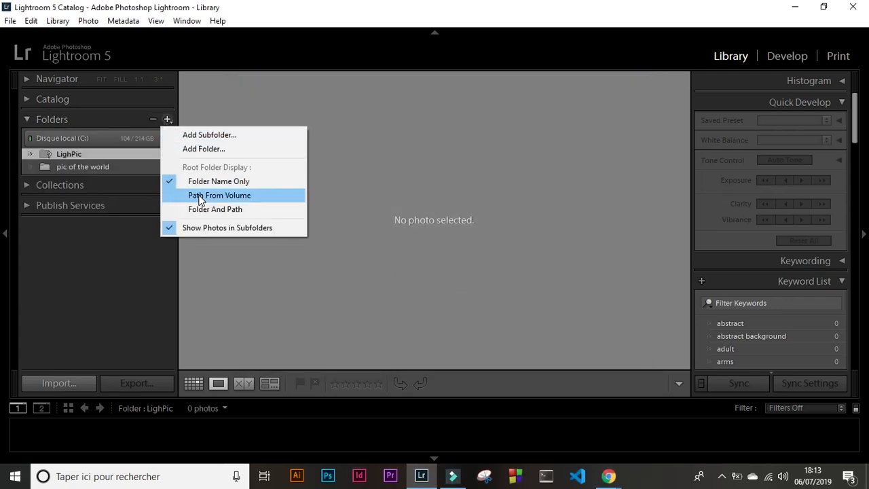
click(207, 150)
click(298, 180)
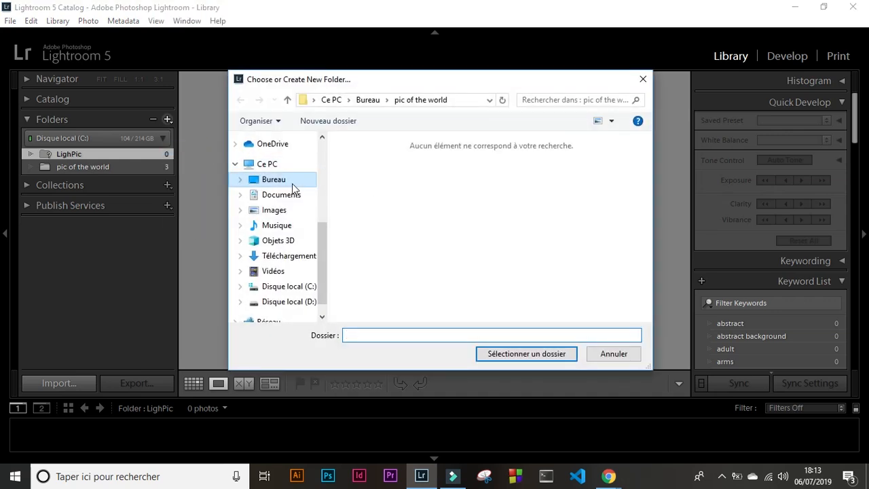
scroll(434, 208, down, 3)
scroll(435, 209, down, 2)
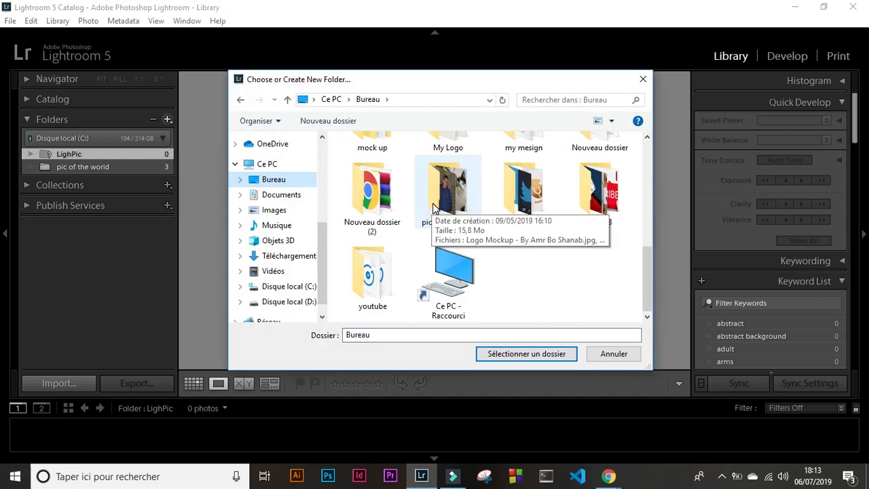
double_click(454, 197)
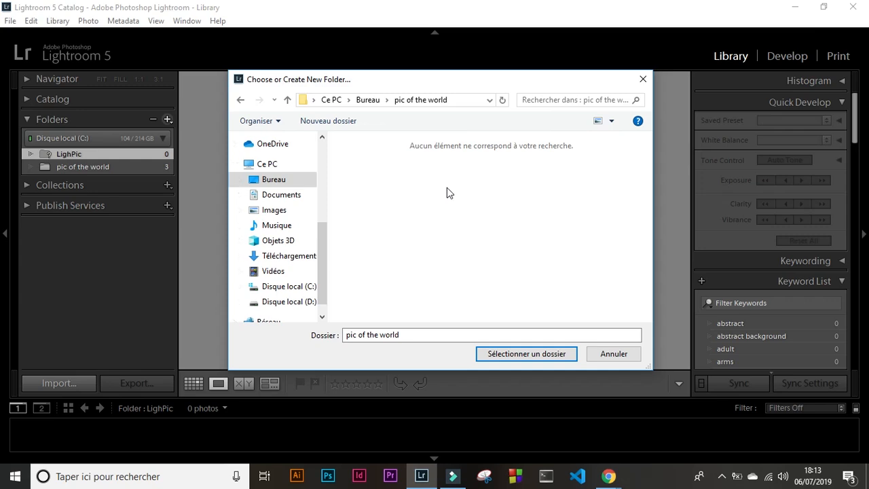
click(287, 100)
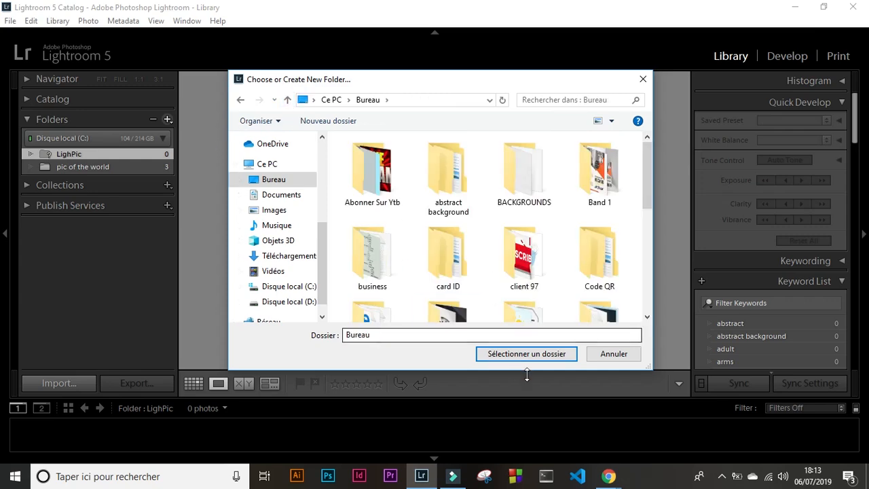
scroll(514, 285, down, 5)
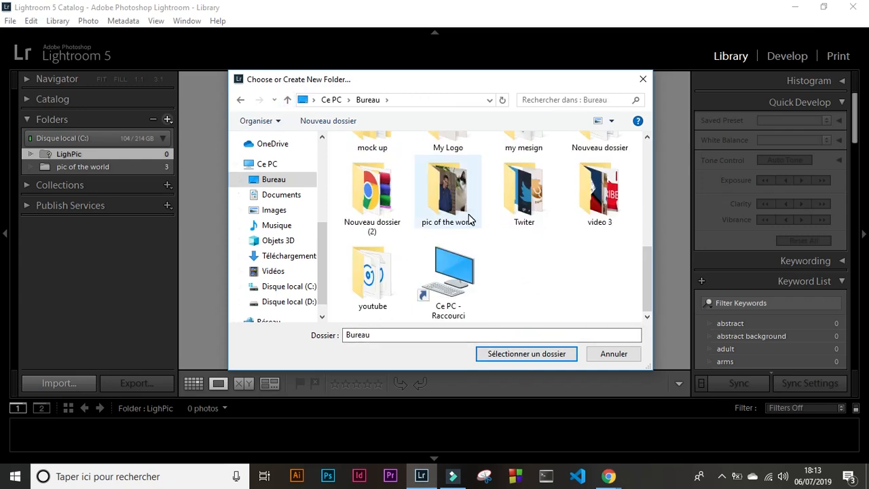
click(470, 219)
click(525, 354)
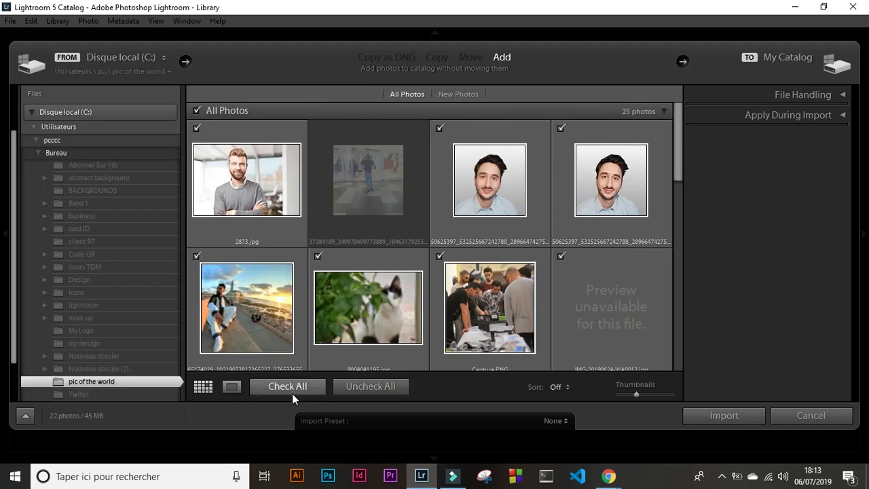
- Deselect all photos in the import list, select only 2873.jpg and import it into the catalog
click(367, 392)
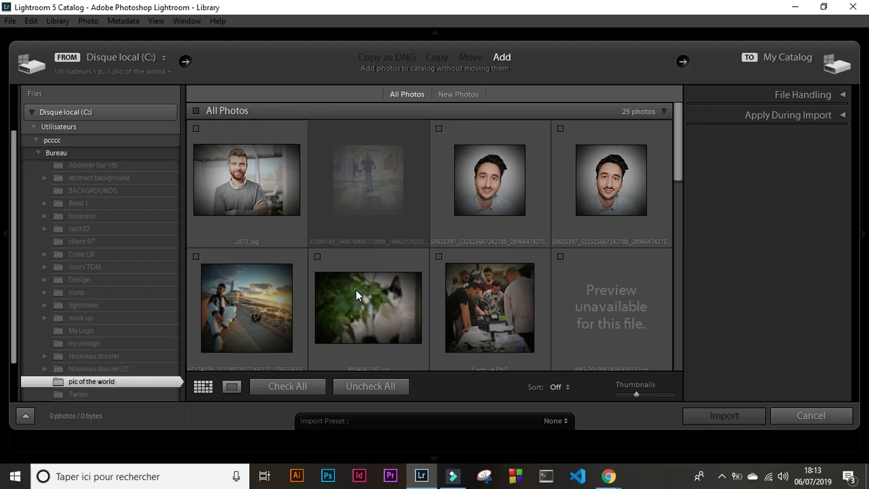
drag(676, 178, 708, 330)
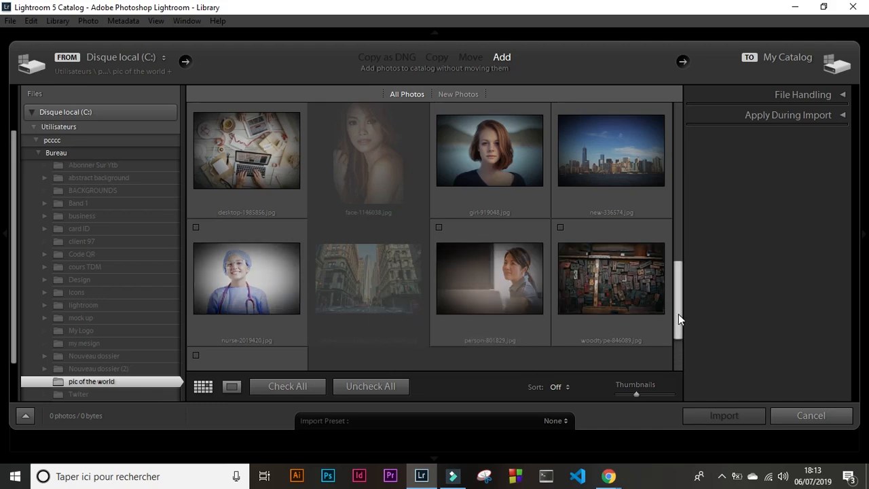
drag(678, 313, 660, 160)
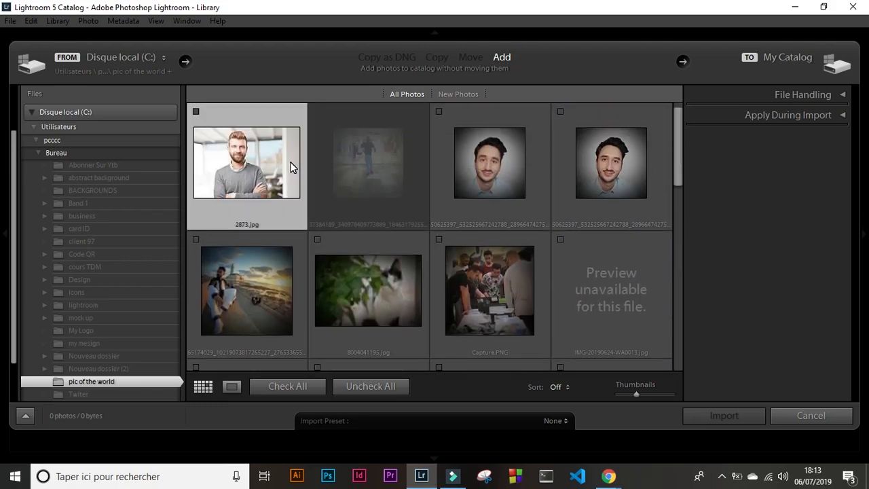
click(196, 112)
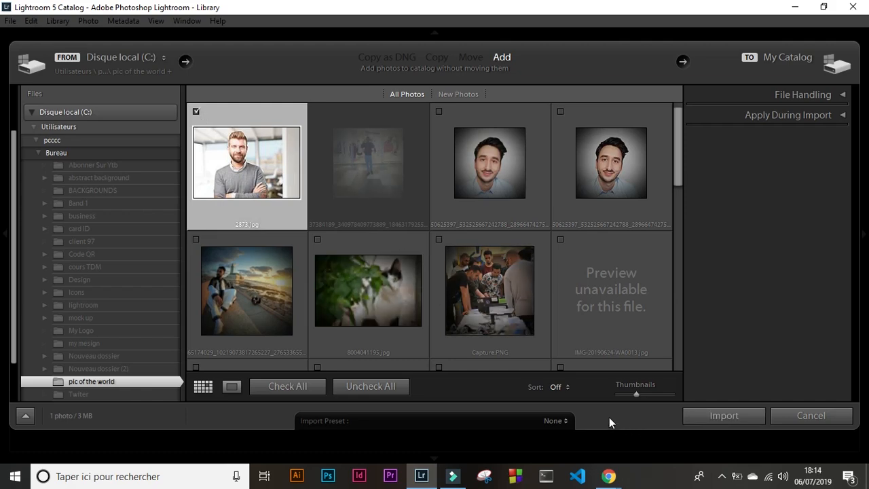
click(734, 414)
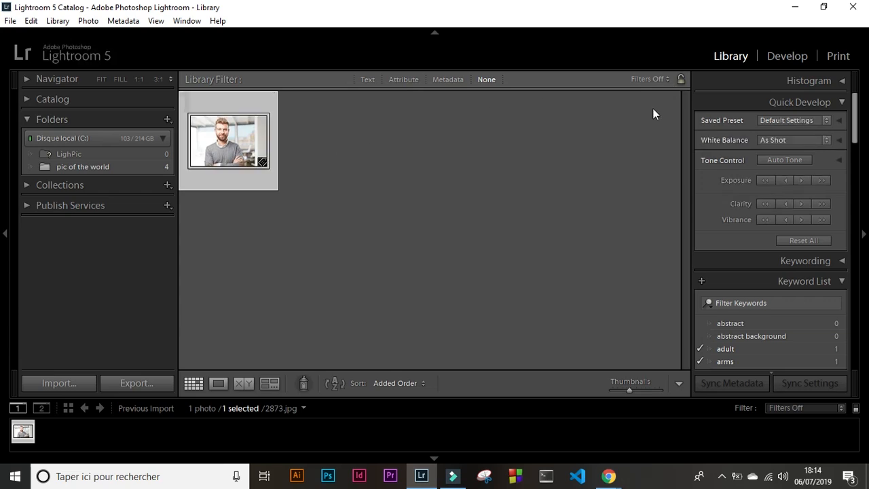
- Show the imported photo in the Develop module and set Temp to -12, Tint to +24, Exposure to -0.73 and Contrast to +69
click(771, 58)
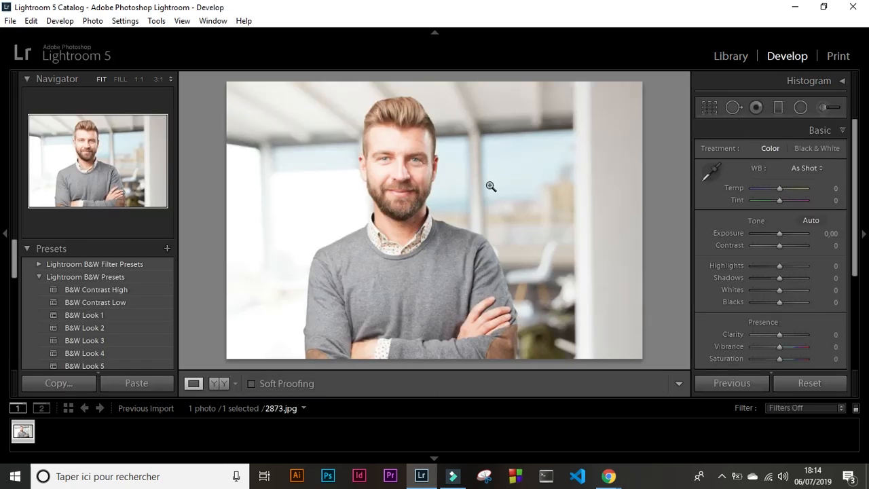
drag(778, 188, 773, 237)
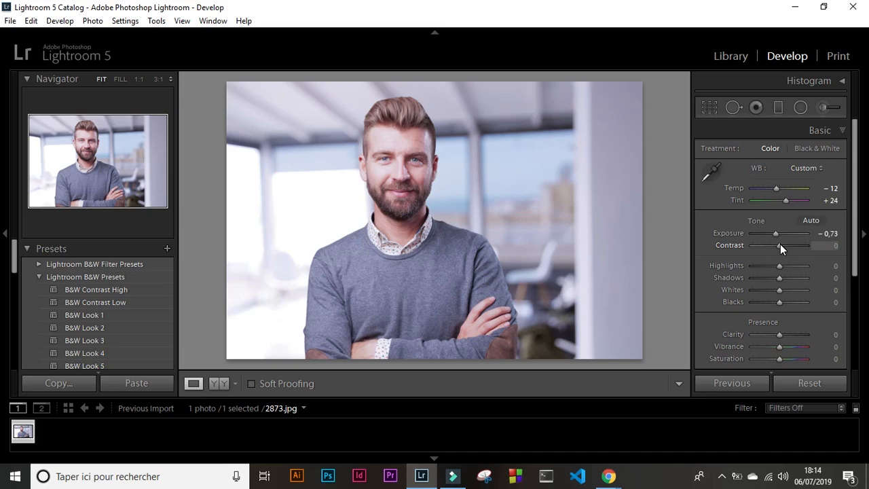
drag(780, 243, 800, 258)
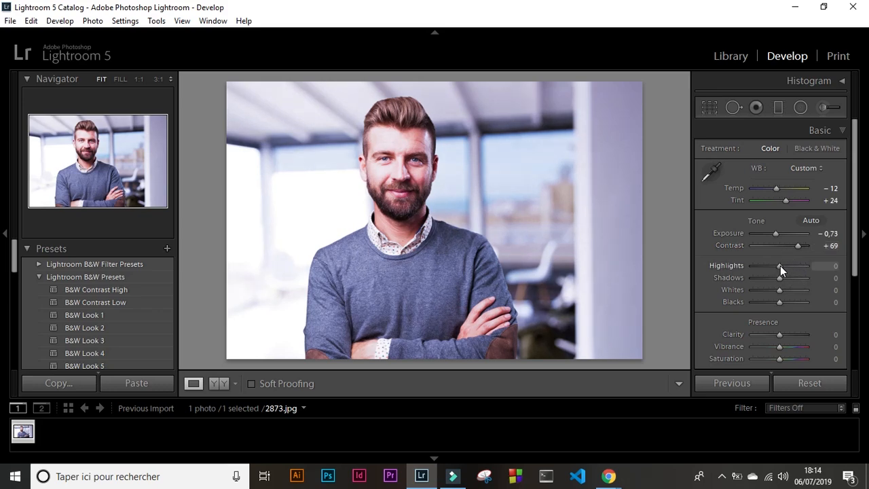
- Set the portrait's Highlights to -19, Shadows to -7, Whites to +21 and Blacks to -71
mouse_move(780, 267)
mouse_down()
mouse_move(799, 269)
mouse_move(776, 280)
mouse_move(813, 279)
mouse_move(751, 289)
mouse_move(781, 276)
mouse_up()
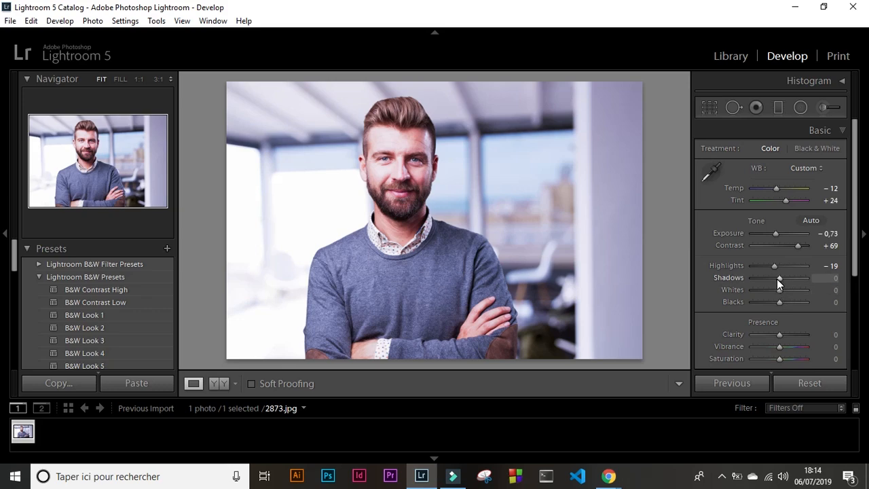
mouse_move(779, 277)
mouse_down()
mouse_move(803, 279)
mouse_move(758, 290)
mouse_move(777, 289)
mouse_up()
drag(779, 292, 753, 311)
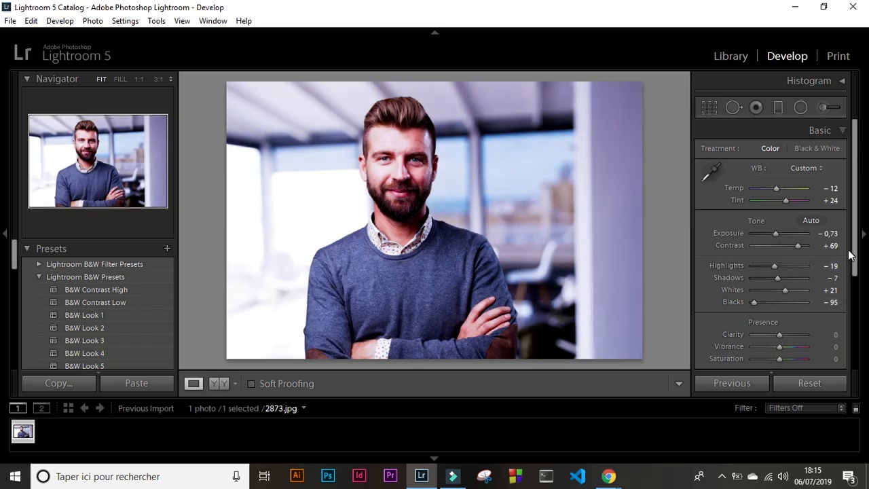
click(760, 302)
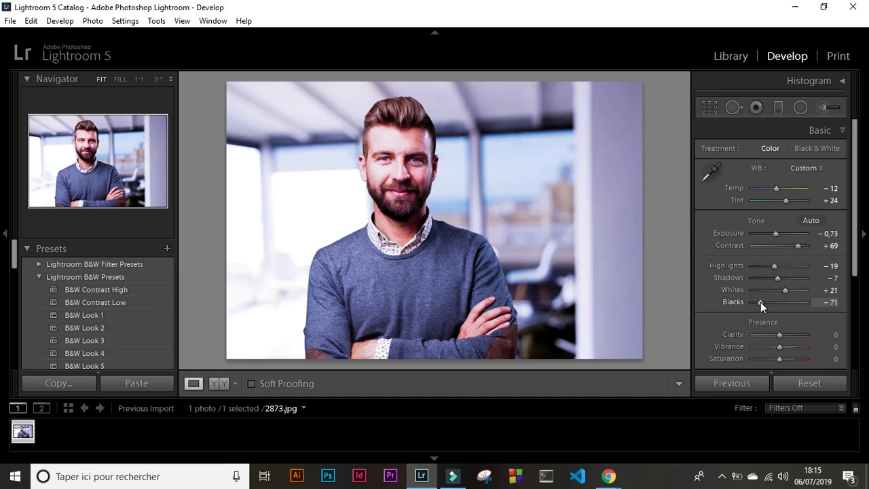
drag(853, 272, 849, 317)
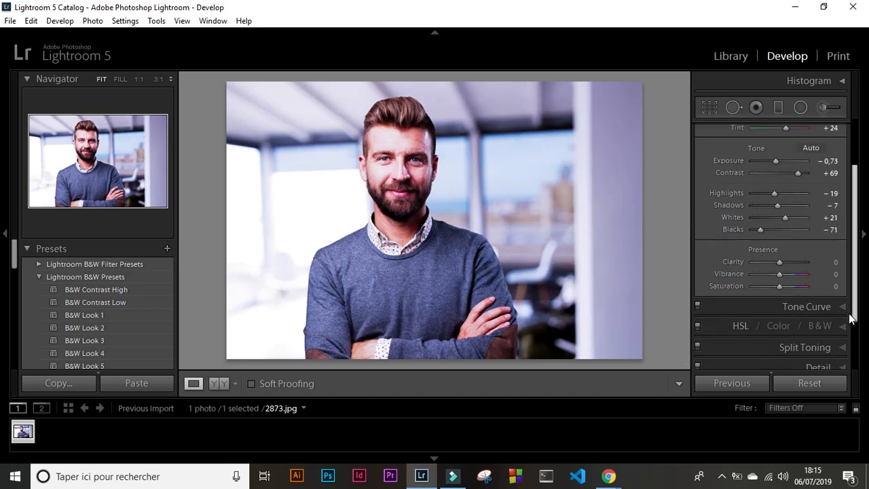
- Set the portrait's Presence values to Clarity +79, Vibrance +50 and Saturation +31
scroll(852, 244, down, 2)
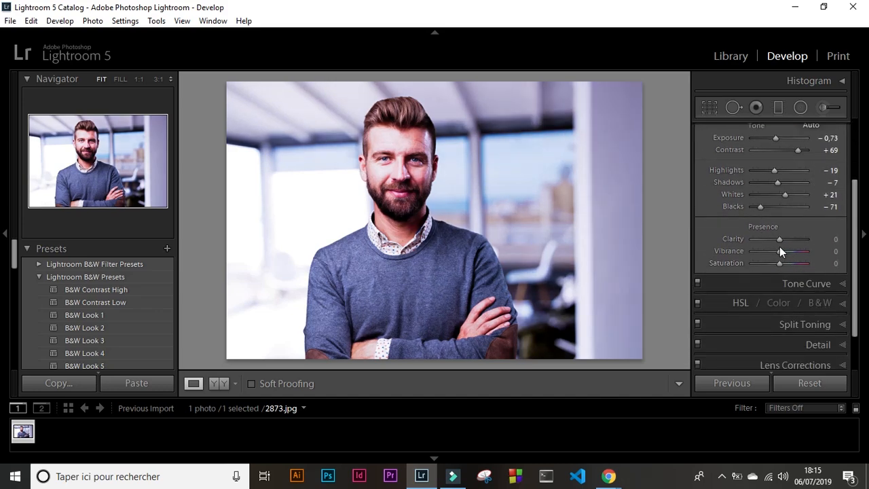
drag(780, 239, 801, 242)
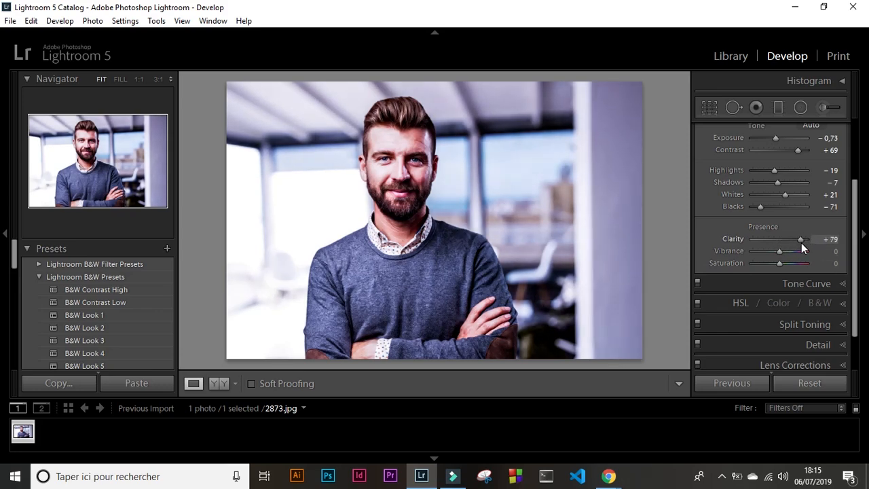
click(837, 254)
text(-83)
drag(756, 257, 790, 254)
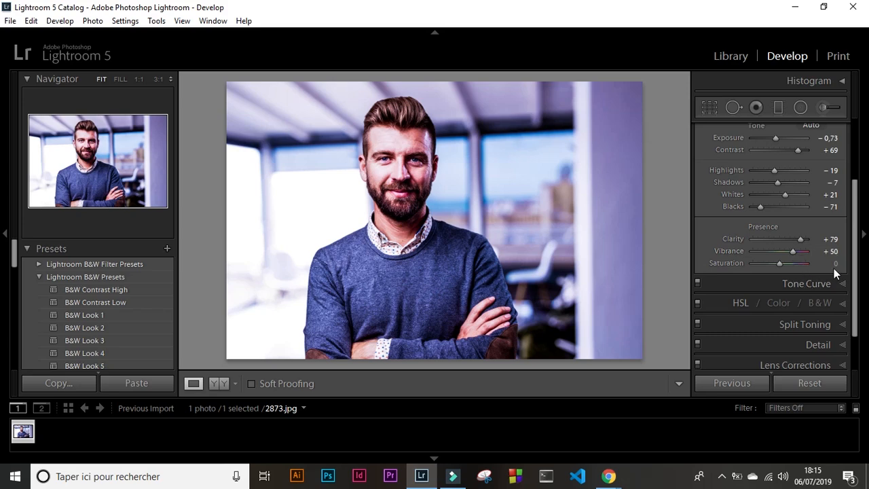
scroll(800, 248, down, 1)
drag(779, 239, 790, 245)
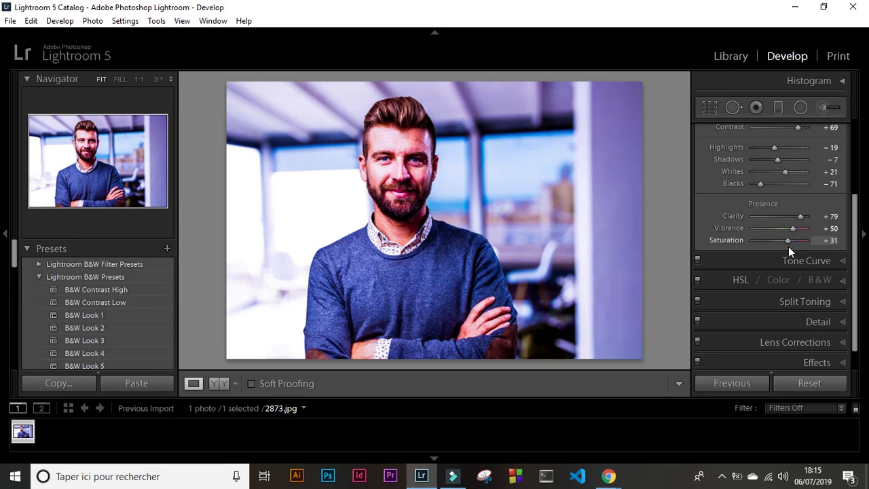
- Adjust the tone curve regions, setting Lights to -79 and Highlights to +22
scroll(854, 275, down, 1)
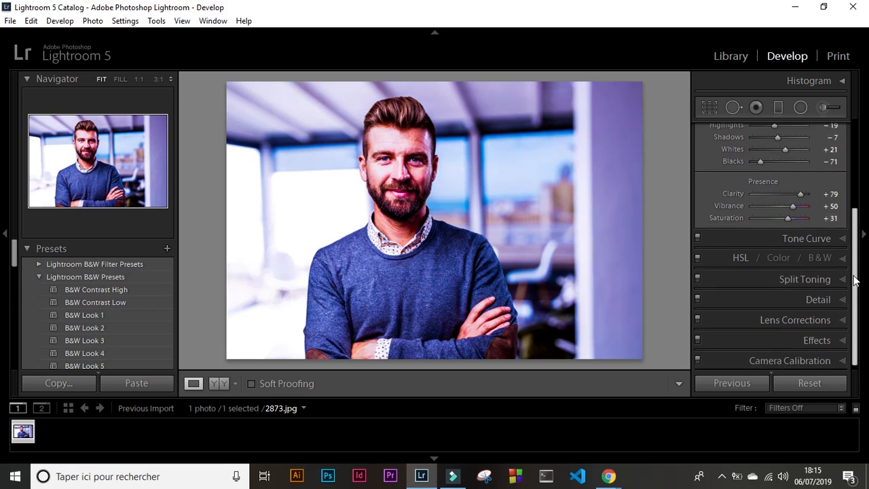
click(843, 242)
drag(855, 219, 859, 166)
drag(777, 156, 777, 172)
scroll(855, 257, down, 1)
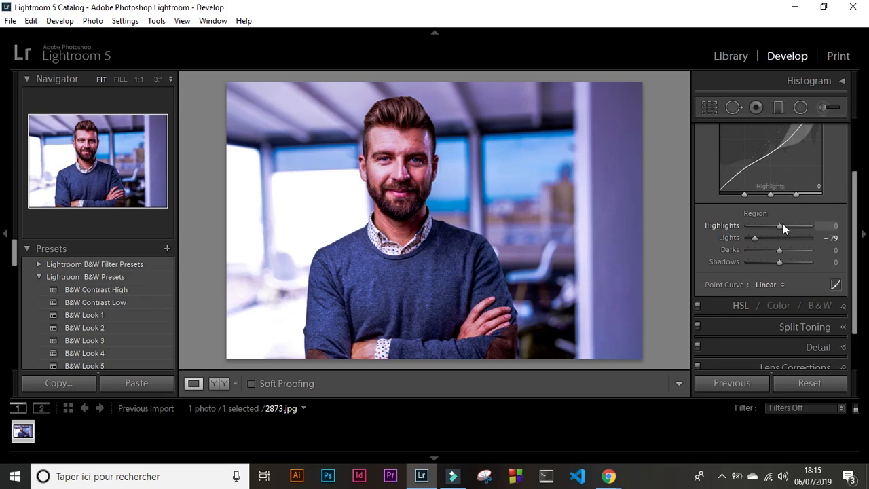
drag(779, 226, 785, 231)
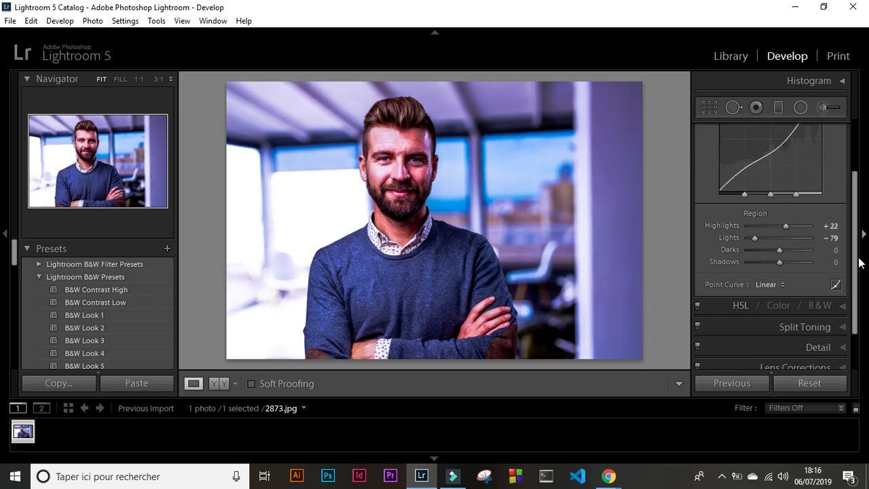
- Show the HSL luminance controls and try shifting the Split Toning highlights hue
scroll(855, 301, down, 2)
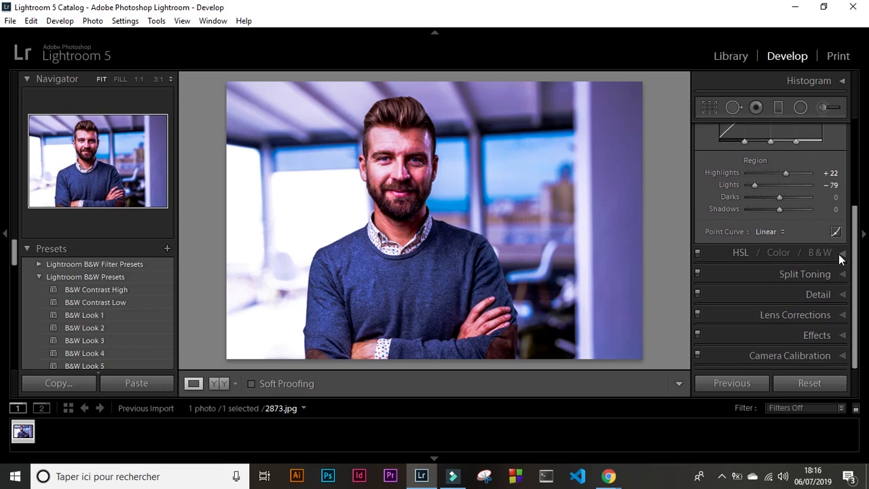
click(839, 254)
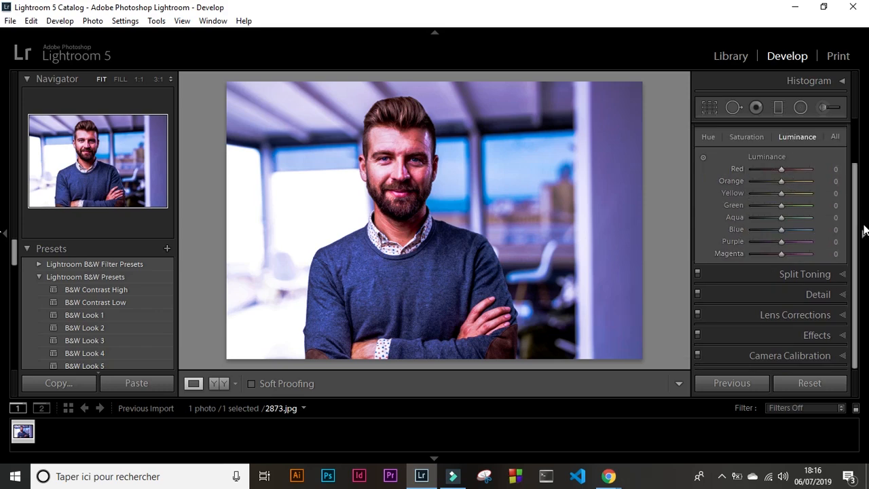
click(829, 274)
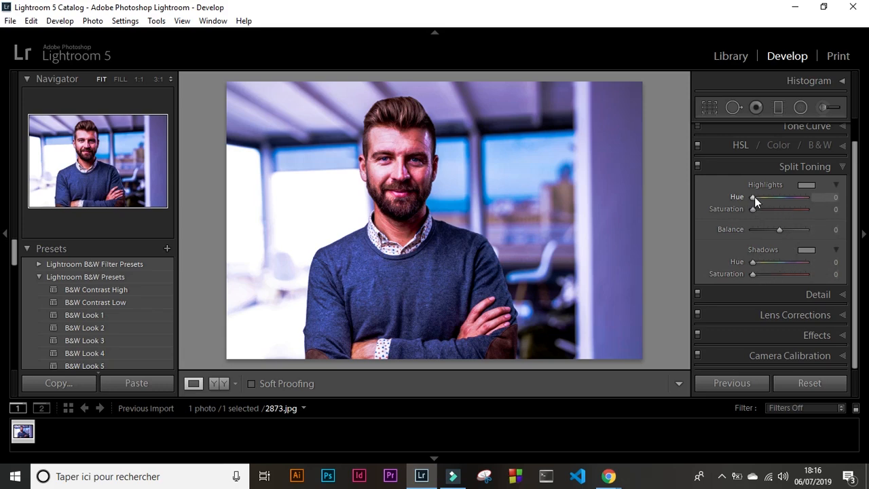
drag(757, 197, 691, 205)
- Sharpen the portrait with Amount 91, Radius 2.3 and Detail 0, using the eye as the detail preview area
click(826, 293)
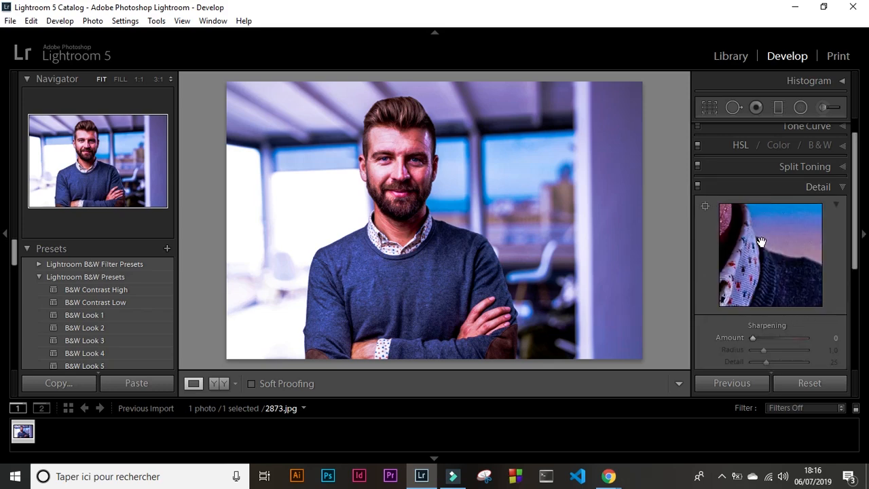
drag(760, 241, 786, 340)
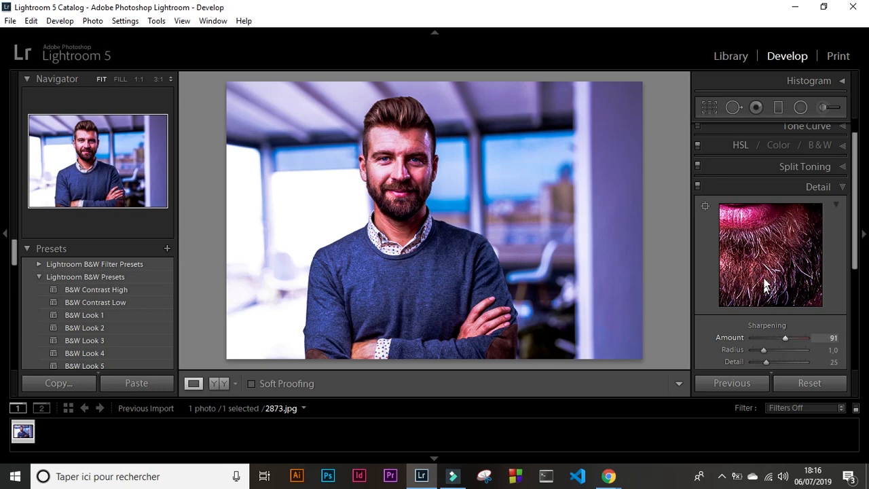
drag(763, 248, 797, 308)
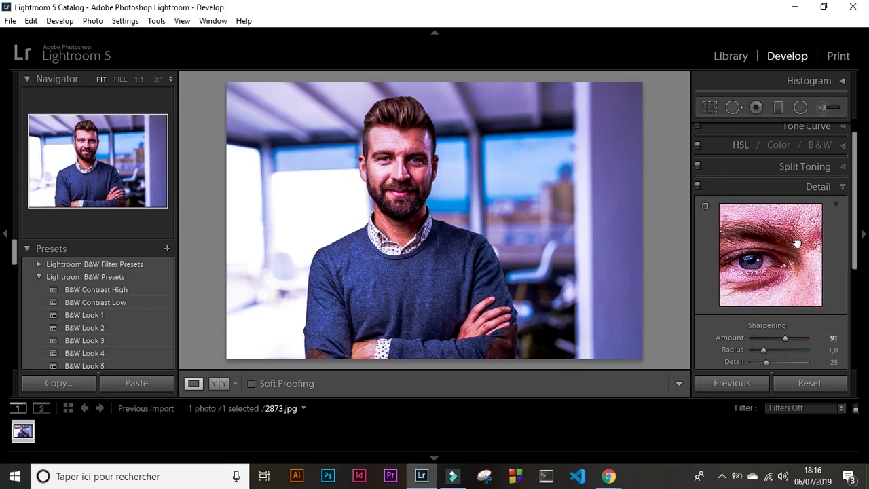
drag(801, 242, 815, 251)
drag(773, 352, 746, 360)
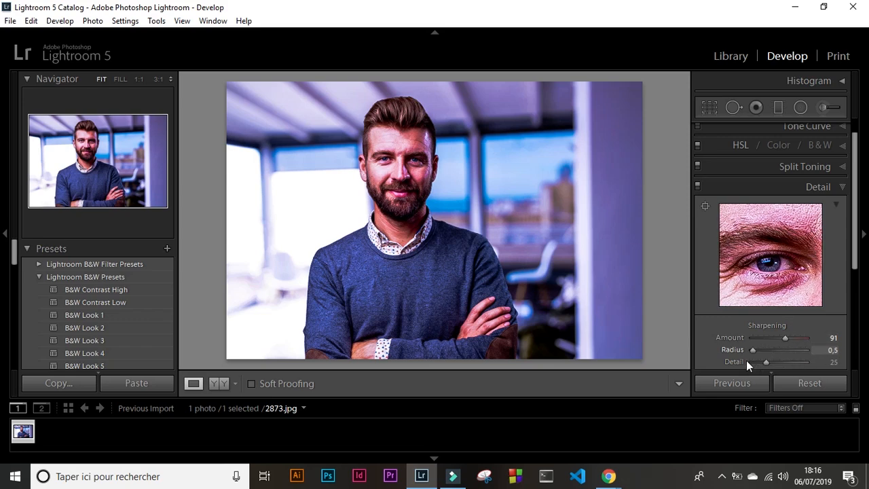
drag(799, 362, 745, 369)
drag(810, 368, 741, 375)
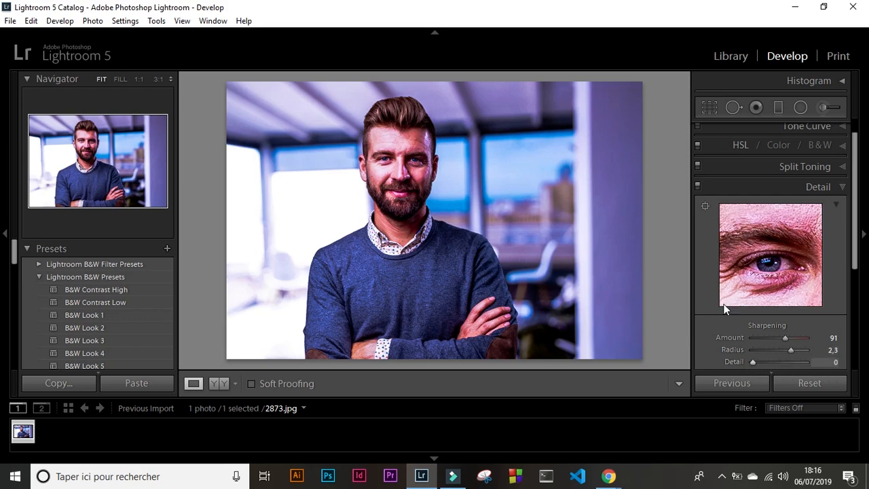
click(839, 187)
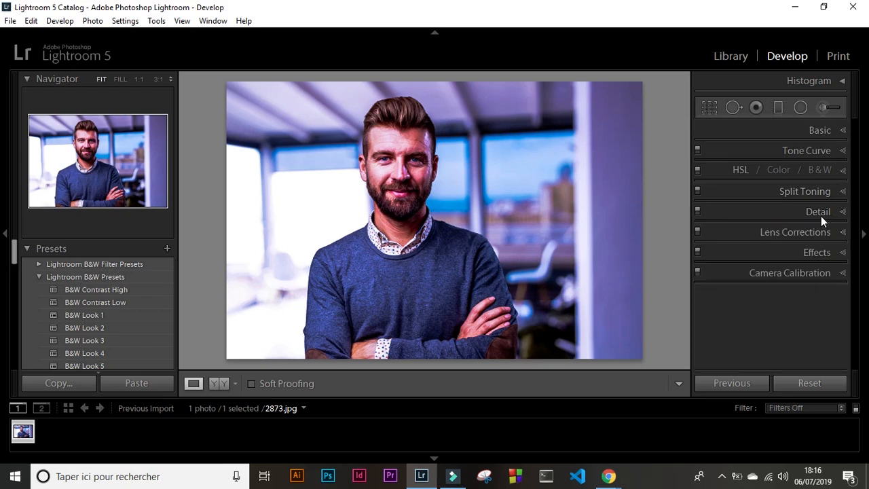
click(815, 234)
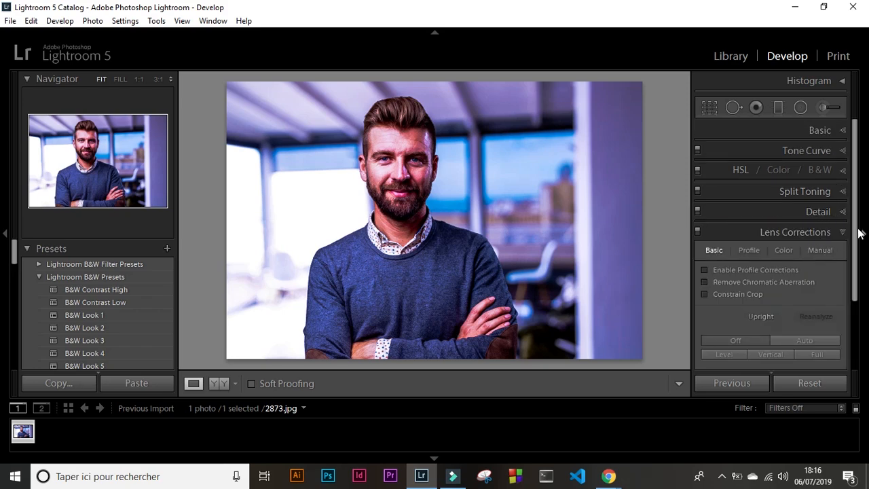
scroll(848, 275, down, 3)
click(813, 139)
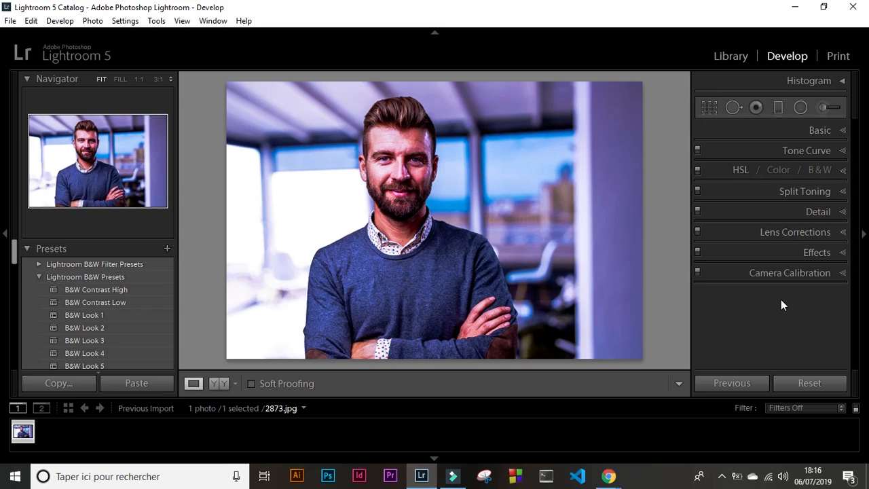
- Set the post-crop vignette to Amount -21, Midpoint 77, Roundness +60 and Feather 74, and the grain Amount to 100
click(790, 250)
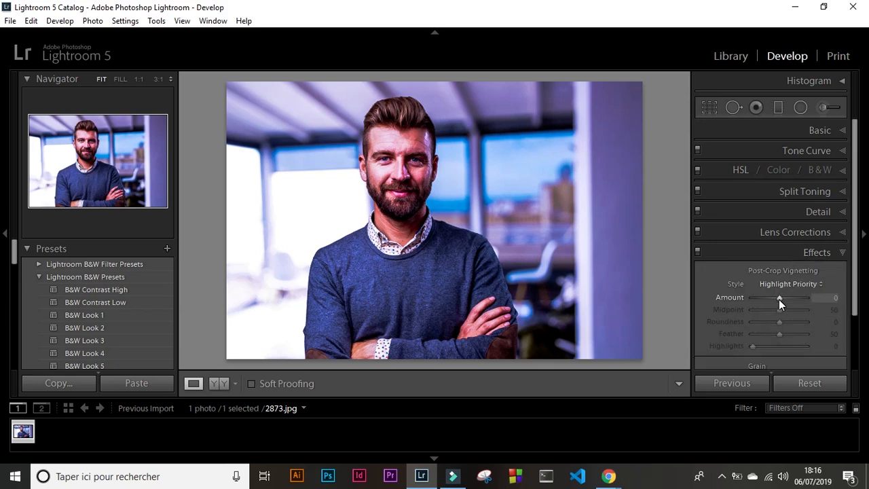
drag(778, 299, 795, 313)
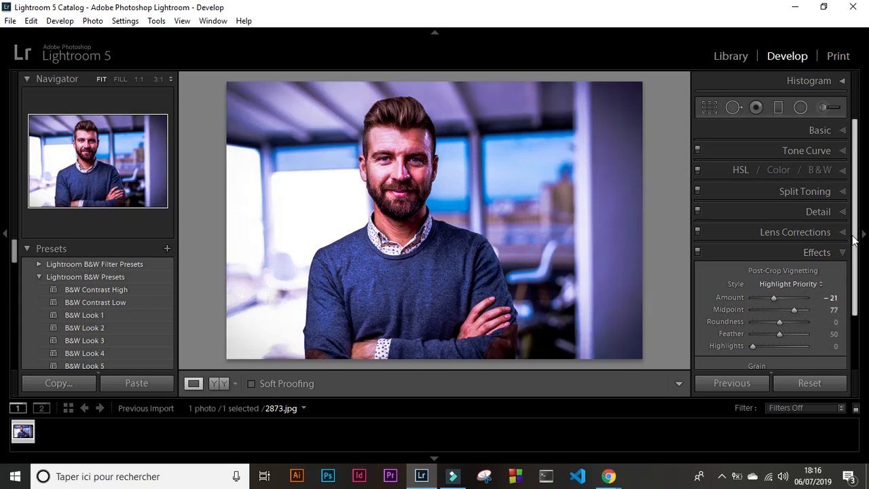
scroll(786, 292, down, 2)
drag(778, 283, 797, 302)
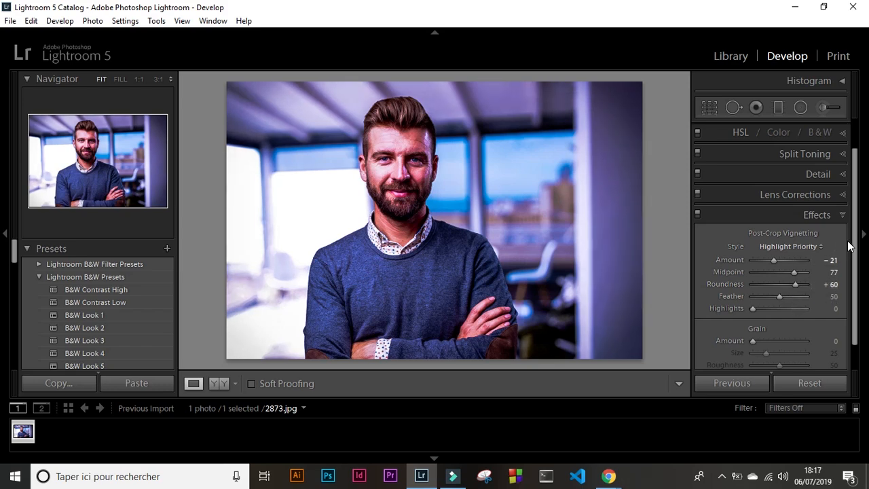
scroll(849, 280, down, 2)
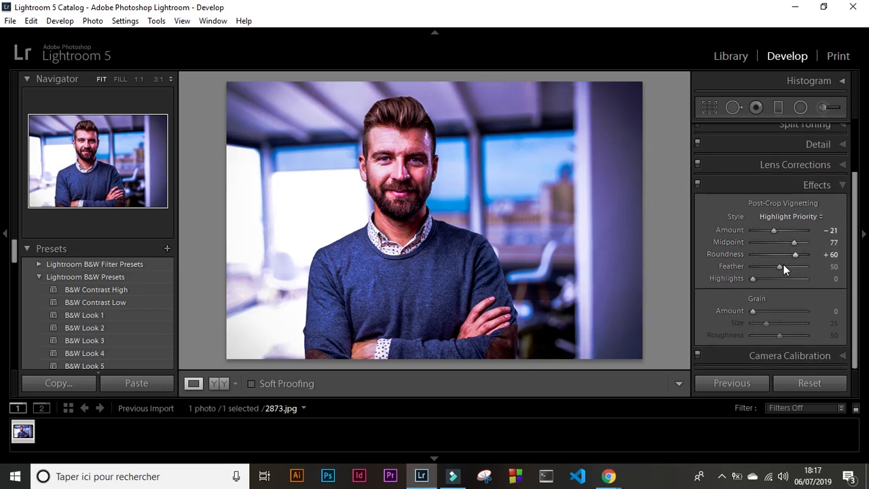
drag(781, 270, 745, 283)
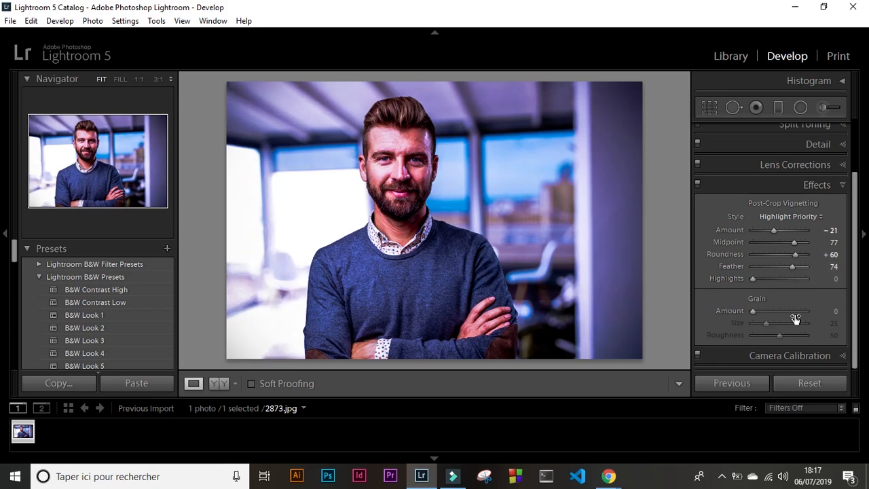
drag(756, 312, 819, 313)
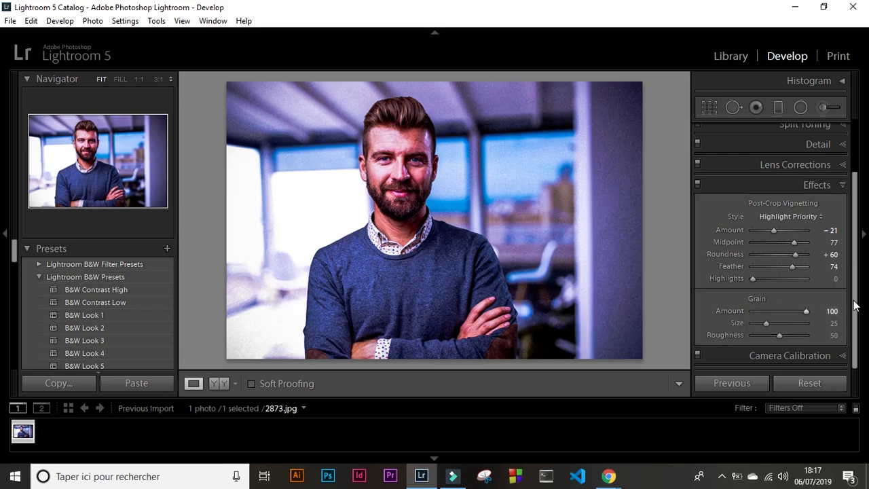
- Set the Red Primary Hue to -21 in the camera calibration settings
click(822, 354)
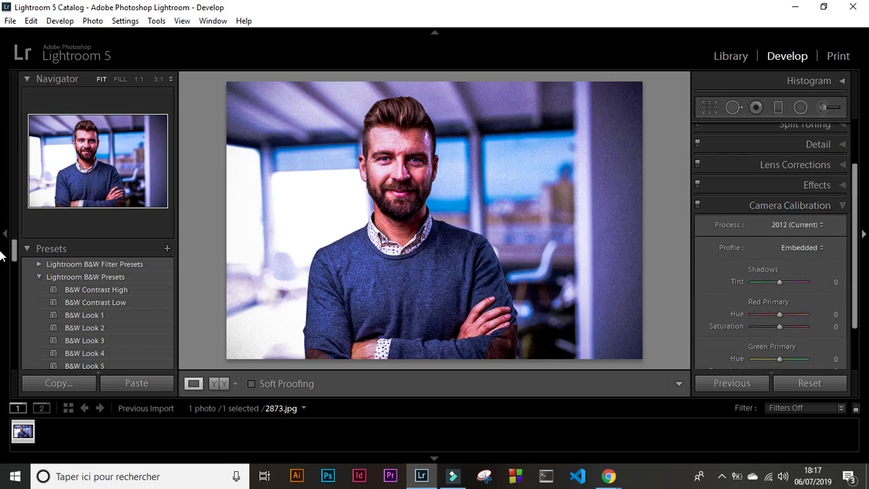
scroll(835, 271, down, 3)
drag(779, 223, 773, 261)
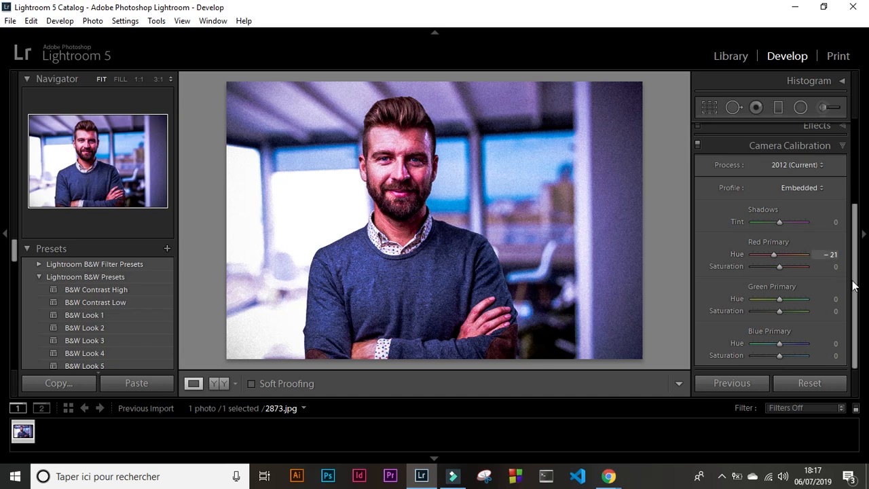